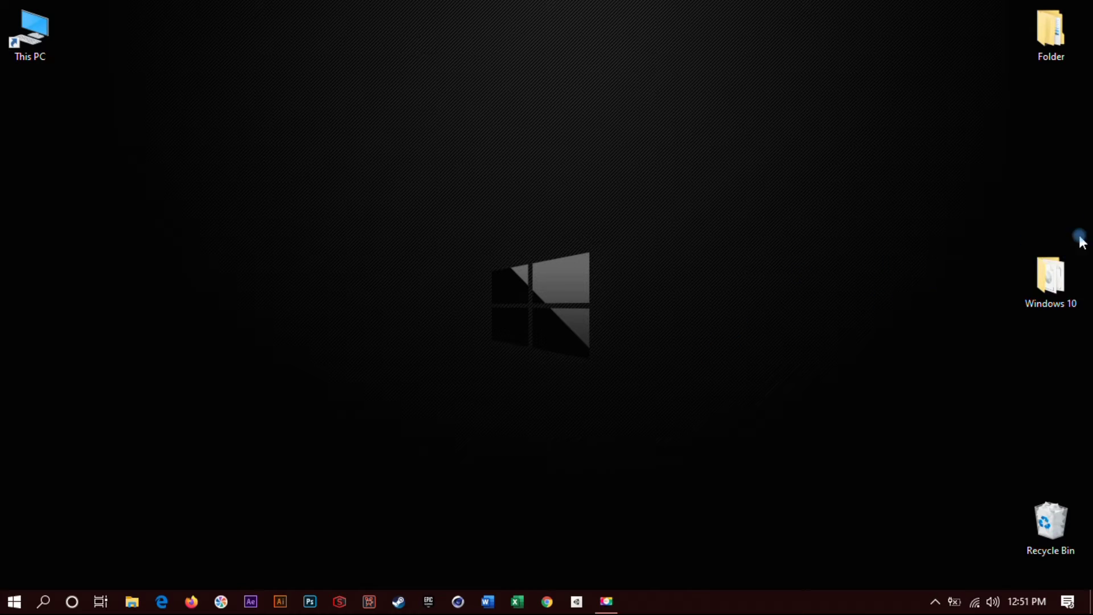
# - Look inside the Windows 10 folder on the desktop
pyautogui.doubleClick(1055, 275)
# - Switch to Firefox, search the web for rufus and open the official rufus.ie site from the results
pyautogui.click(192, 602)
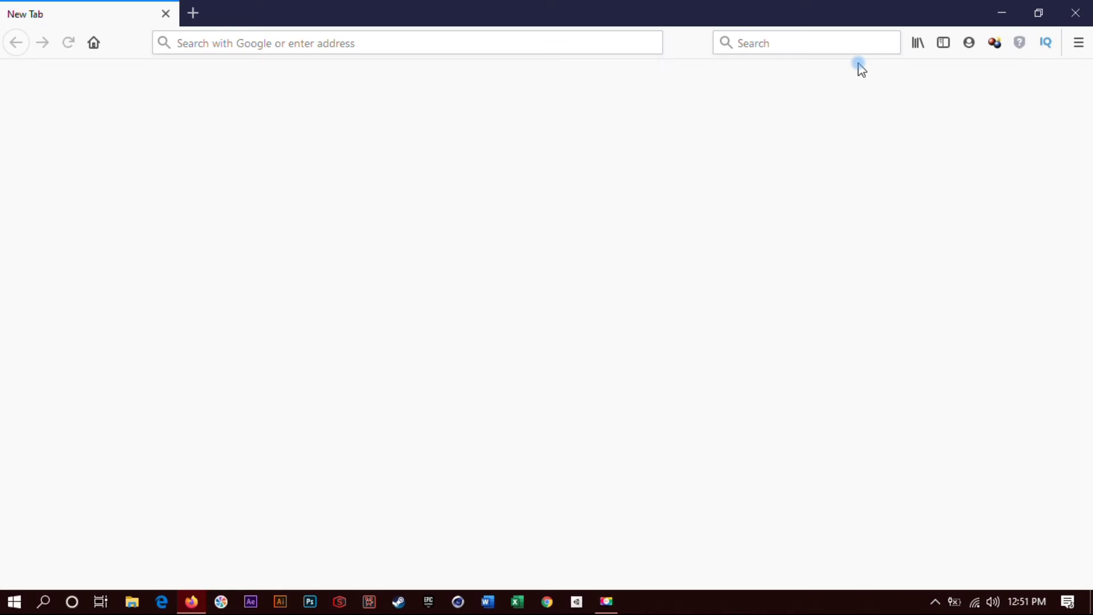
pyautogui.click(829, 43)
pyautogui.write('rufus')
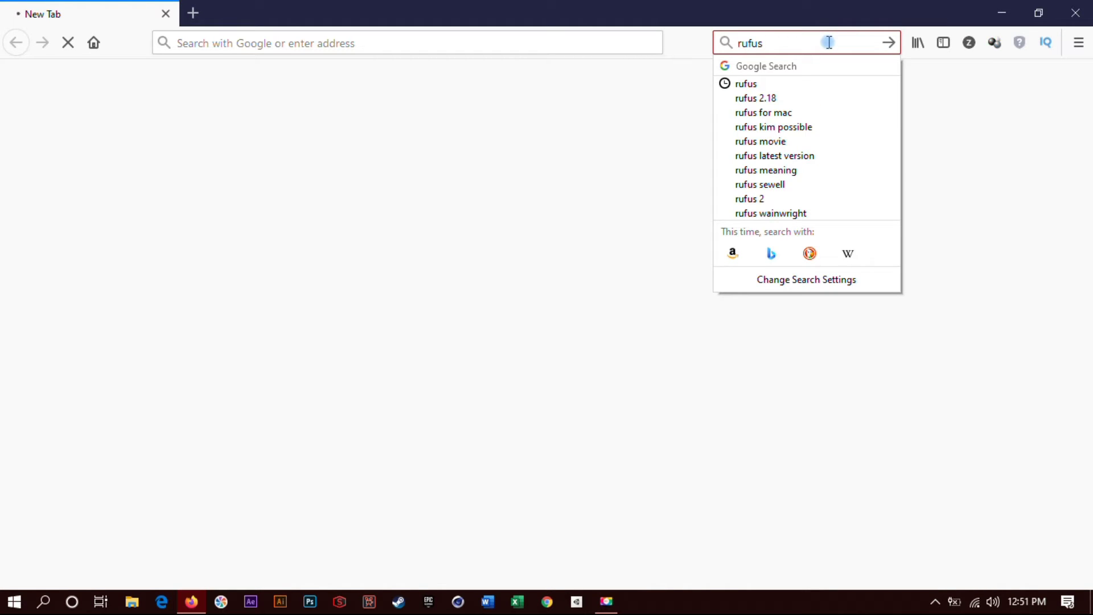
pyautogui.press('Return')
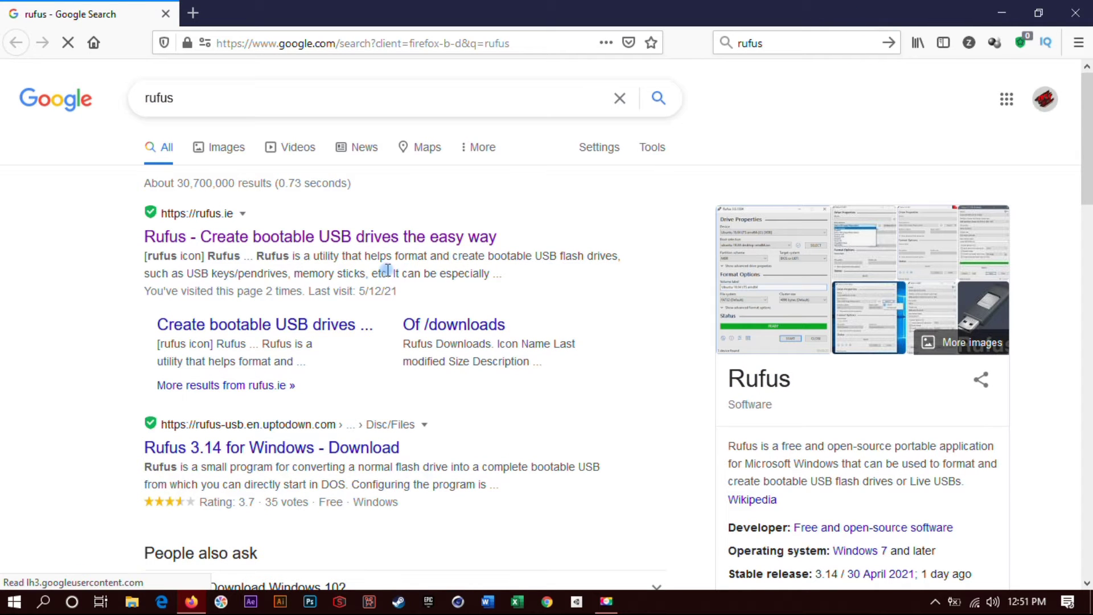
pyautogui.click(315, 239)
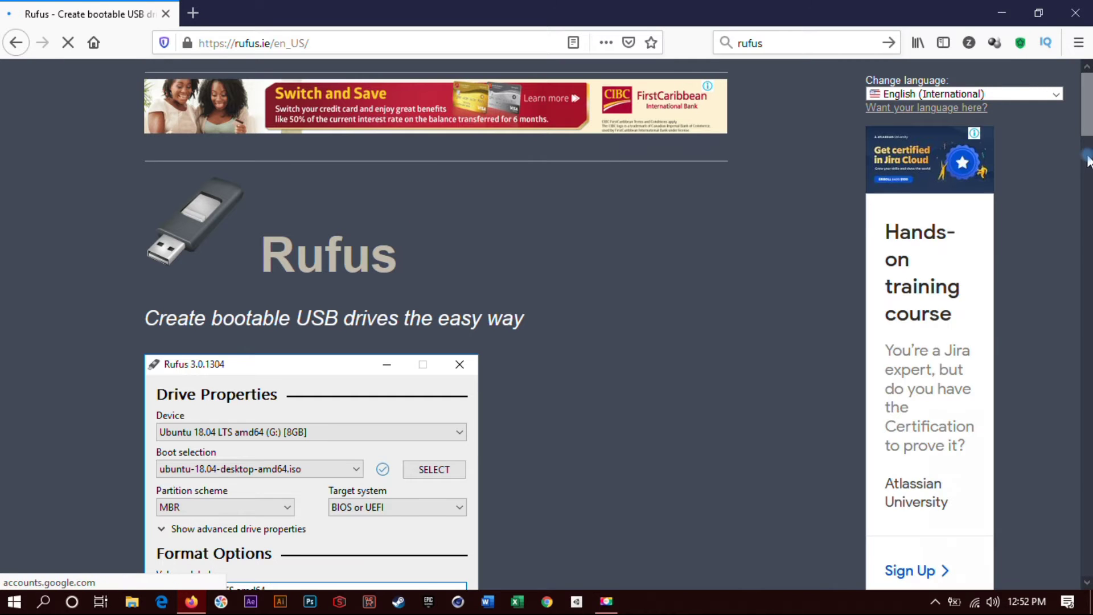
# - Download Rufus 3.14 from the Download section of the page and save the file
pyautogui.scroll(-8, 1089, 138)
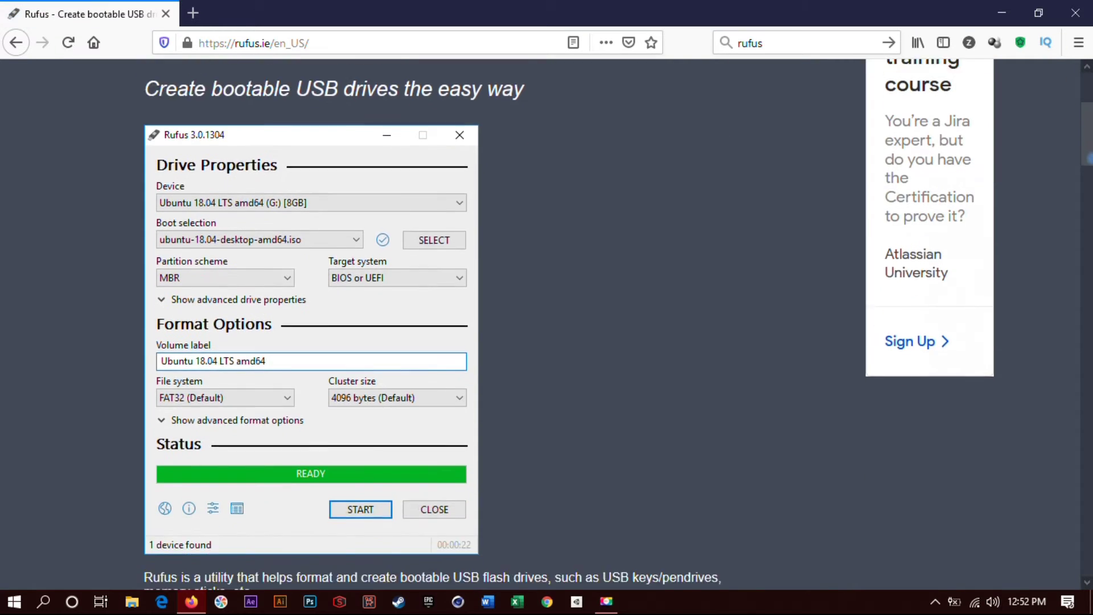
pyautogui.scroll(-10, 1089, 181)
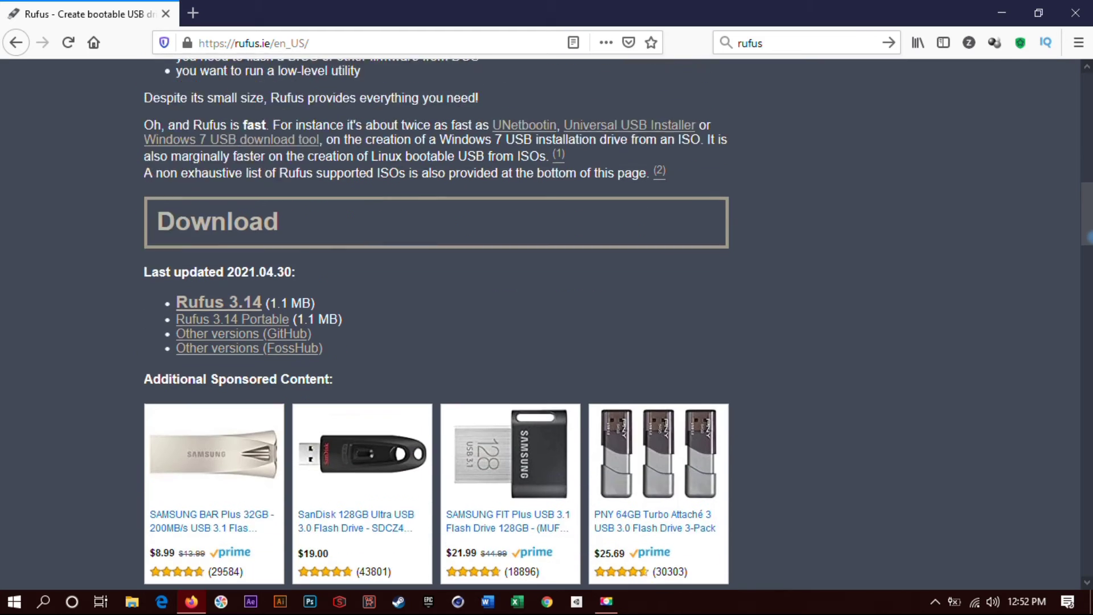
pyautogui.scroll(9, 1089, 173)
pyautogui.scroll(6, 1089, 173)
pyautogui.scroll(-3, 1089, 171)
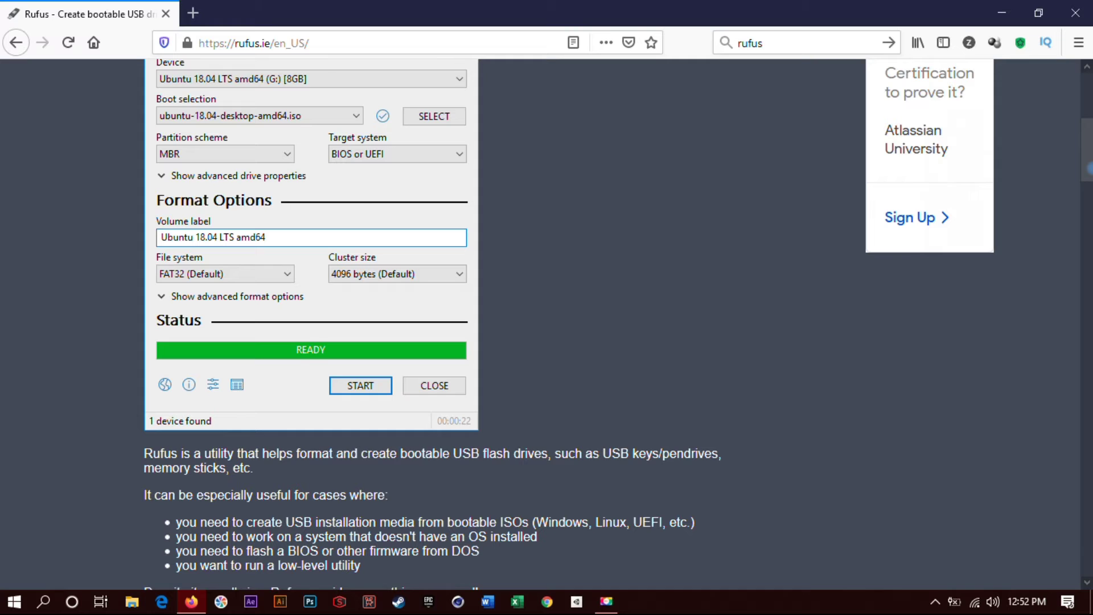
pyautogui.scroll(-8, 1089, 168)
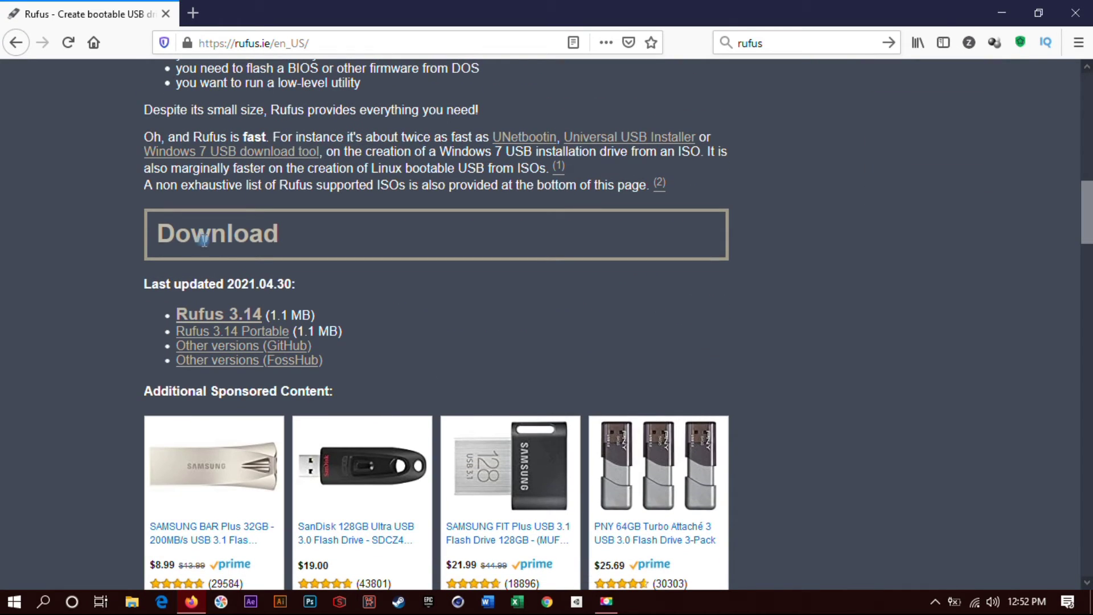
pyautogui.click(222, 315)
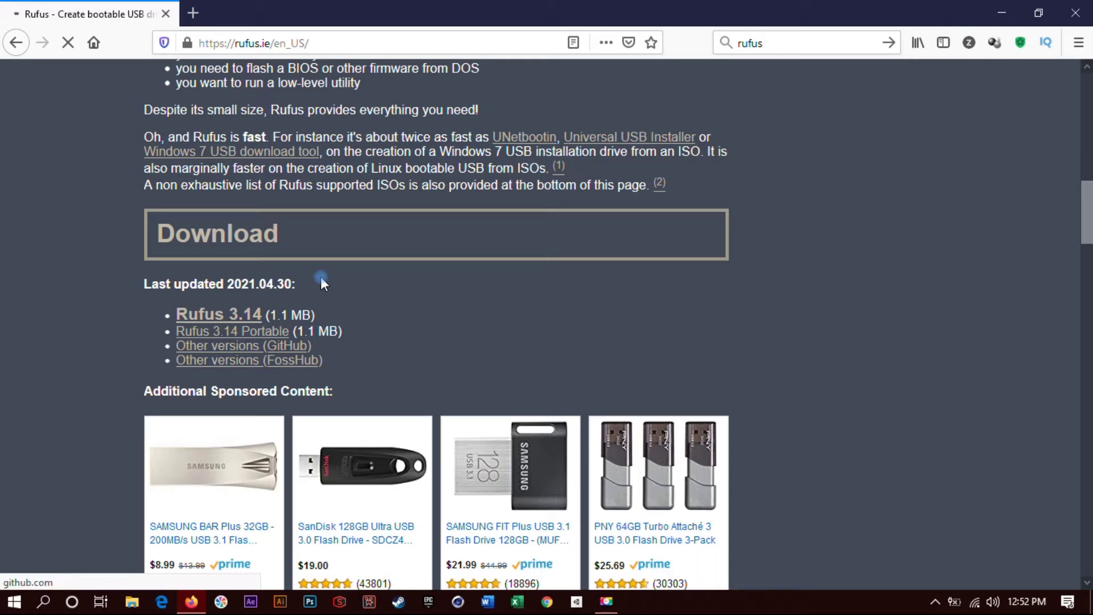
pyautogui.click(832, 320)
# - Launch the downloaded Rufus 3.14 file and clear the browser off the desktop so only Rufus remains in view
pyautogui.click(694, 43)
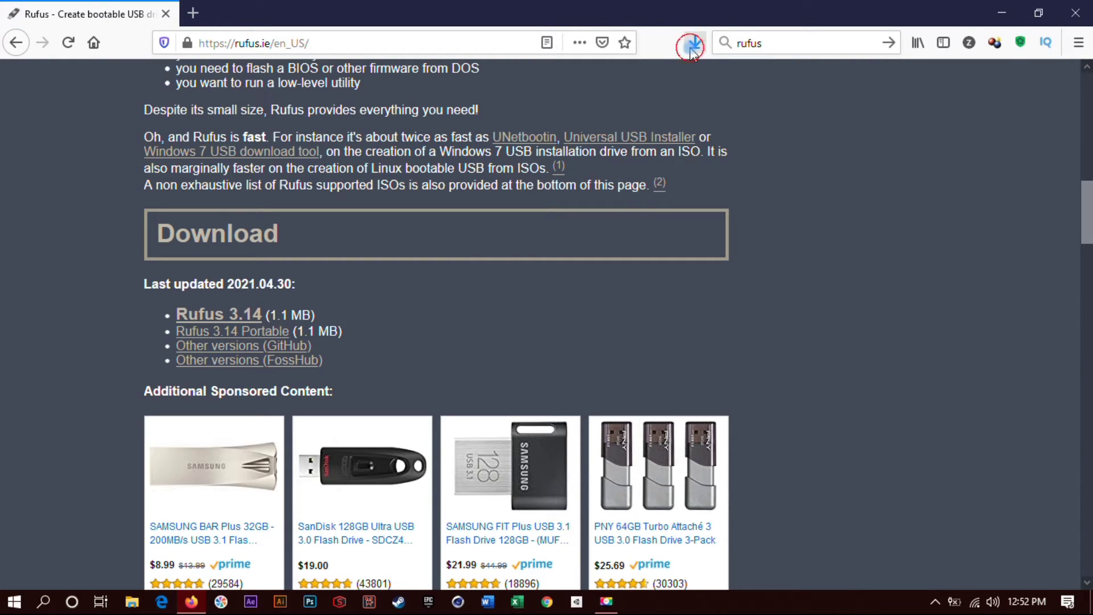
pyautogui.click(599, 94)
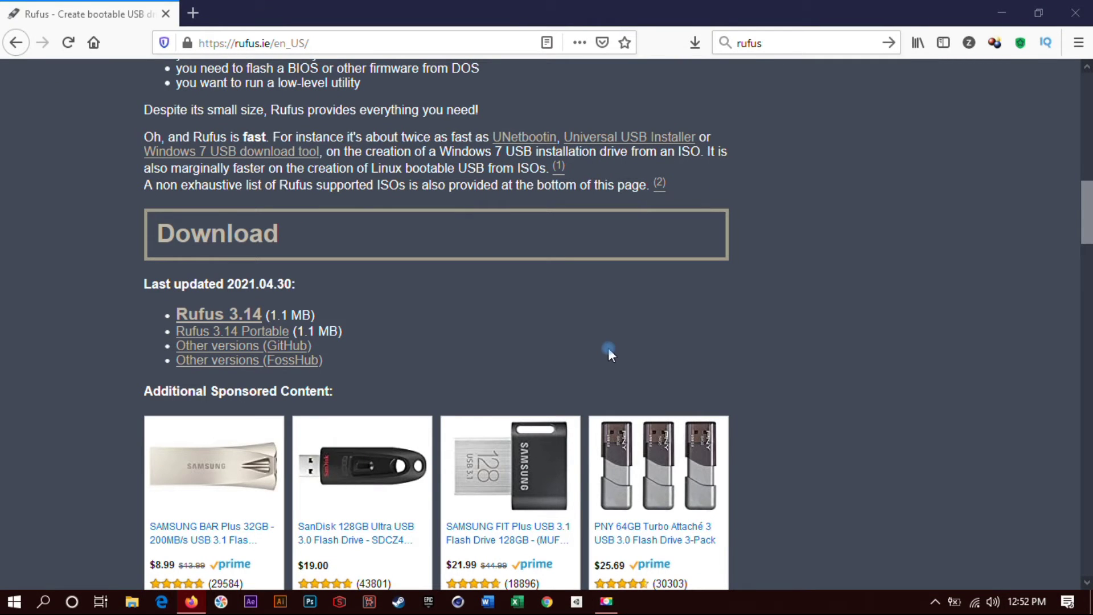
pyautogui.click(1014, 14)
pyautogui.moveTo(585, 45)
pyautogui.mouseDown()
pyautogui.moveTo(520, 91)
pyautogui.moveTo(572, 60)
pyautogui.mouseUp()
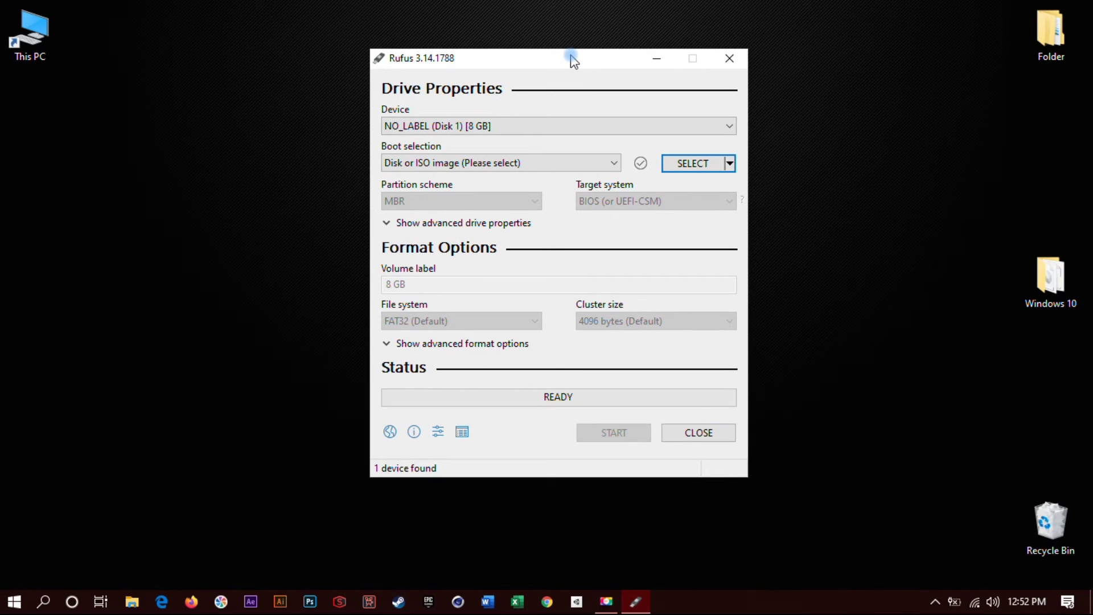
# - Keep NO_LABEL (Disk 1) [8 GB] as the device and choose Disk or ISO image as the boot selection
pyautogui.click(420, 125)
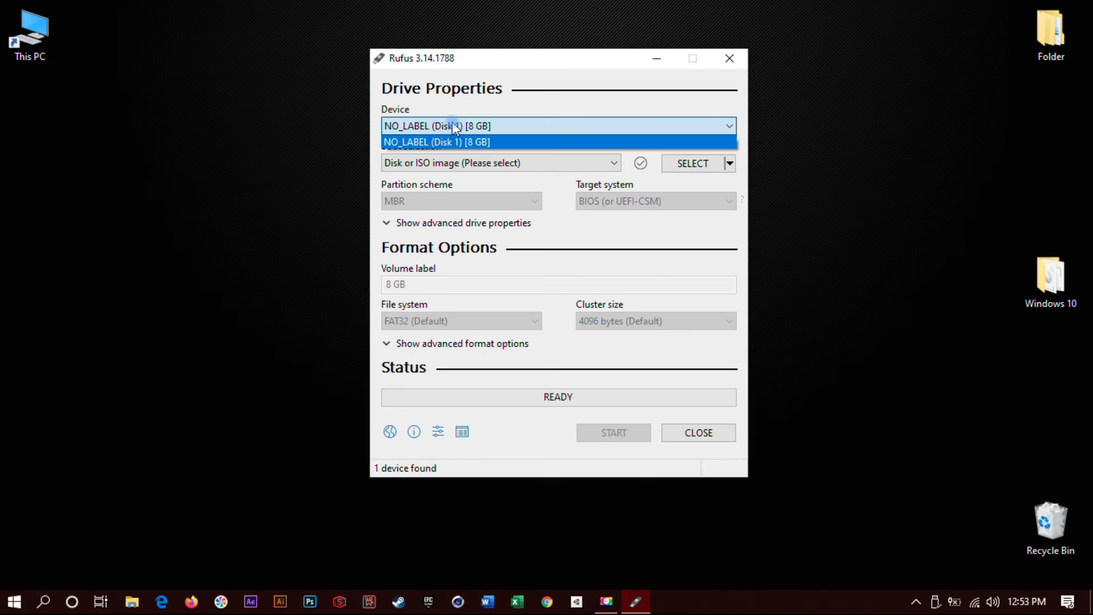
pyautogui.click(463, 111)
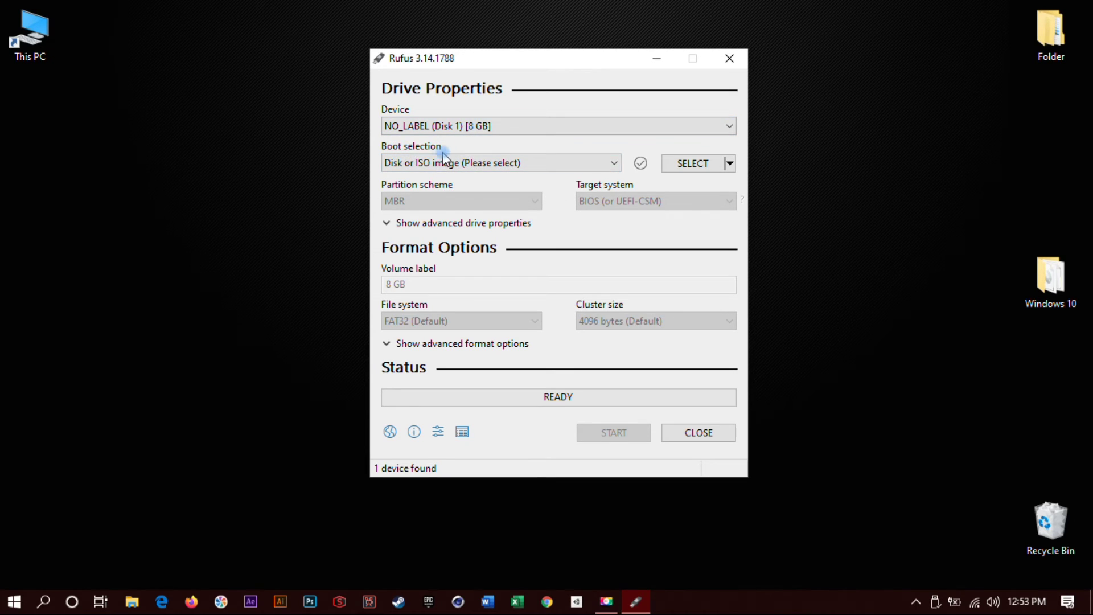
pyautogui.click(418, 167)
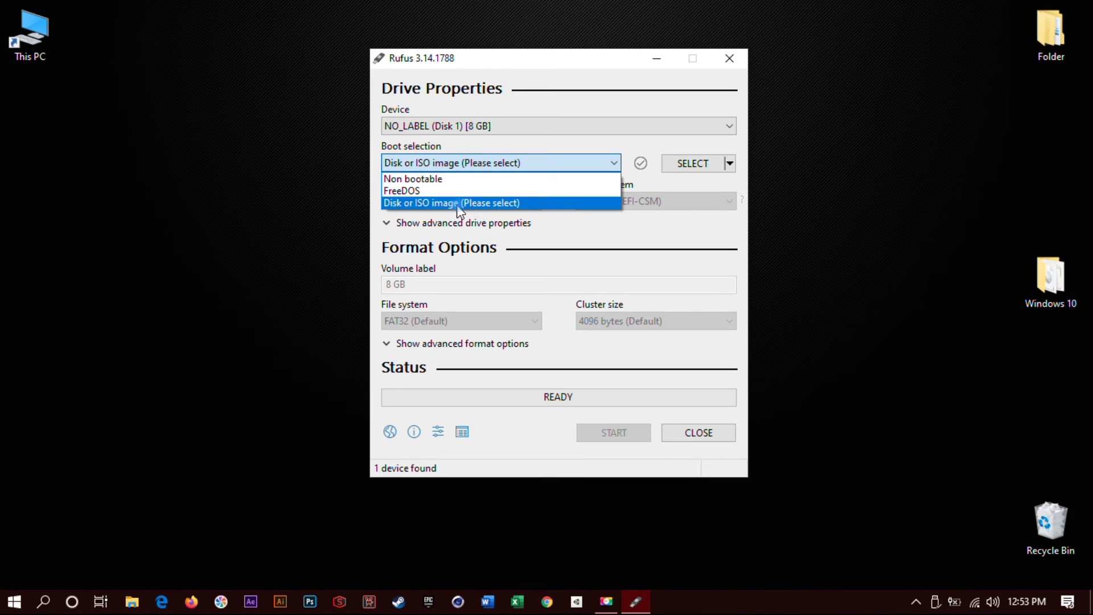
pyautogui.click(466, 204)
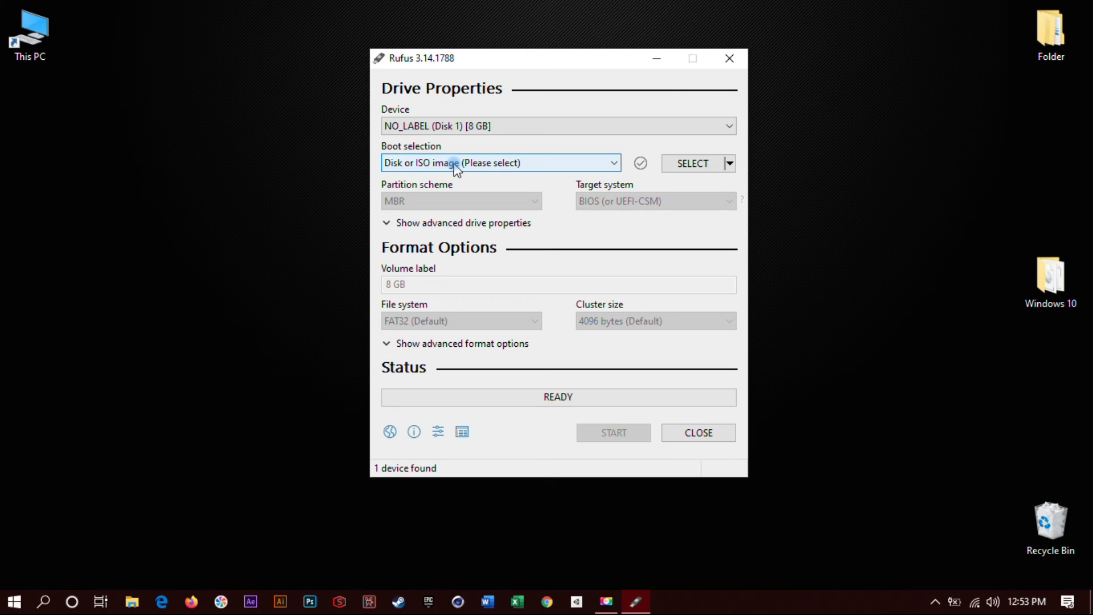
# - Load Windows 10 Pro.iso from the Windows 10 folder on the Desktop as the boot image
pyautogui.click(690, 168)
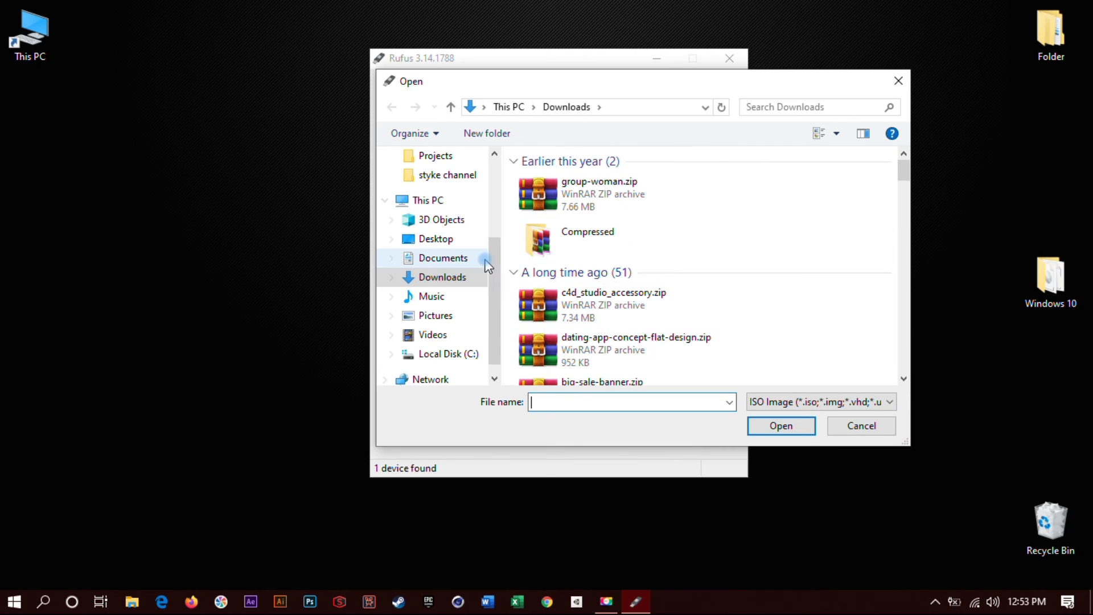
pyautogui.click(450, 240)
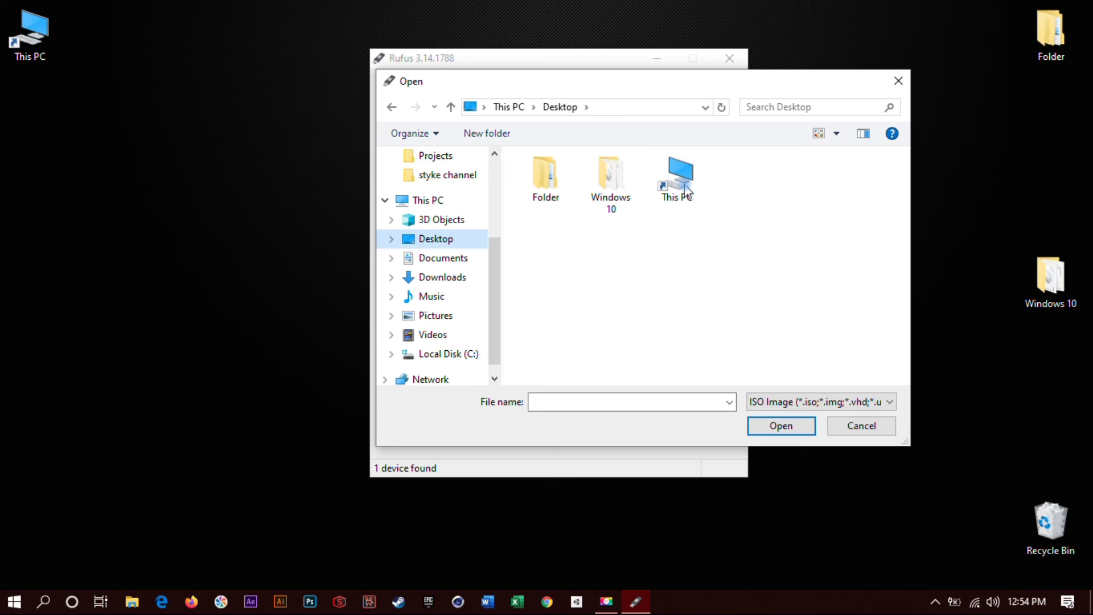
pyautogui.doubleClick(608, 178)
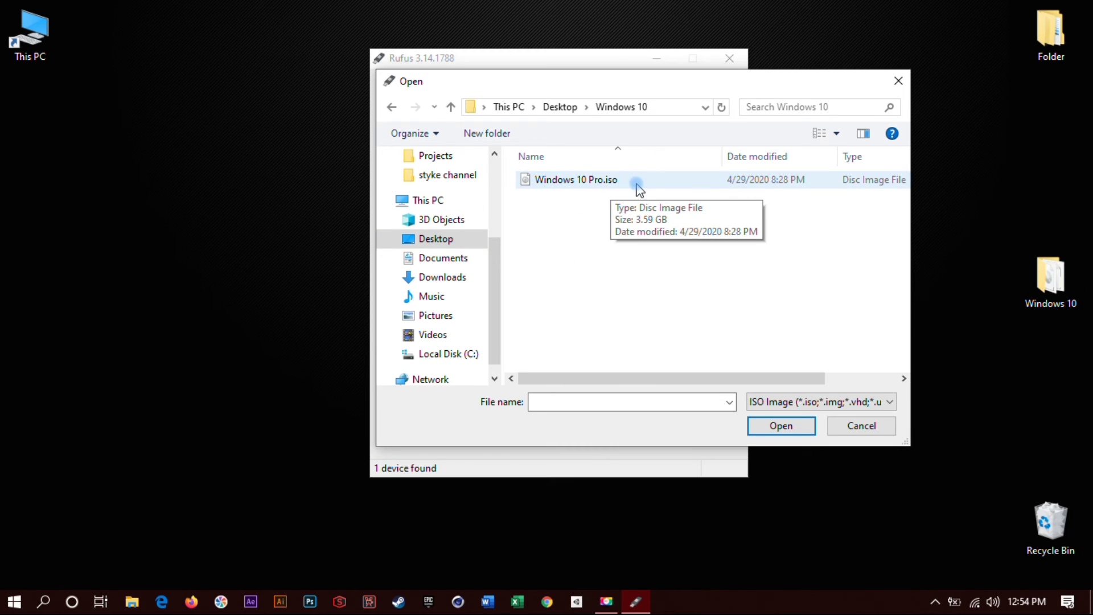
pyautogui.click(579, 183)
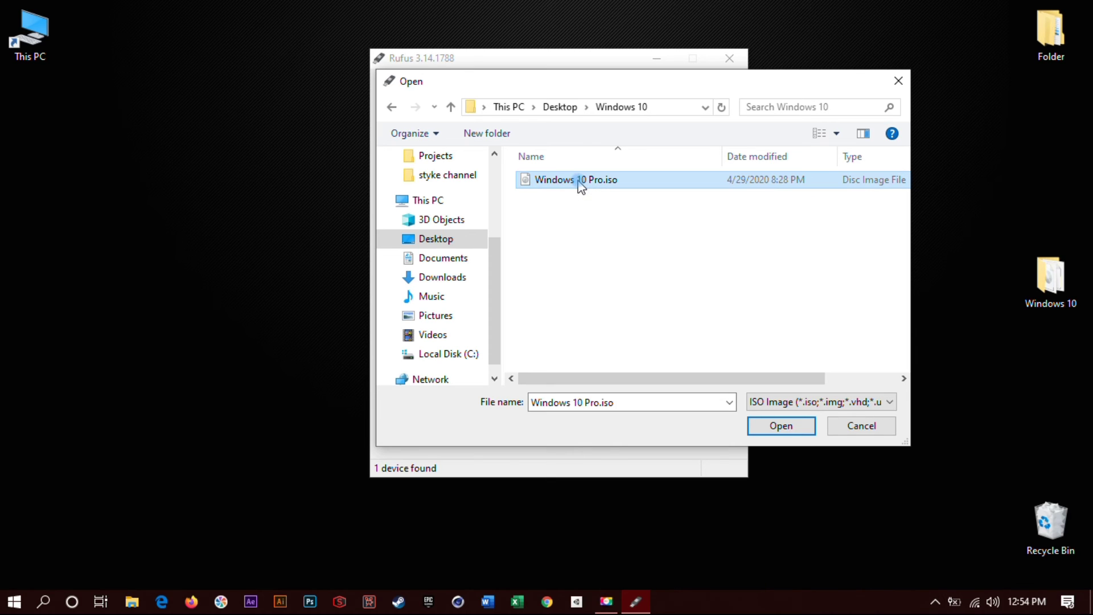
pyautogui.click(776, 429)
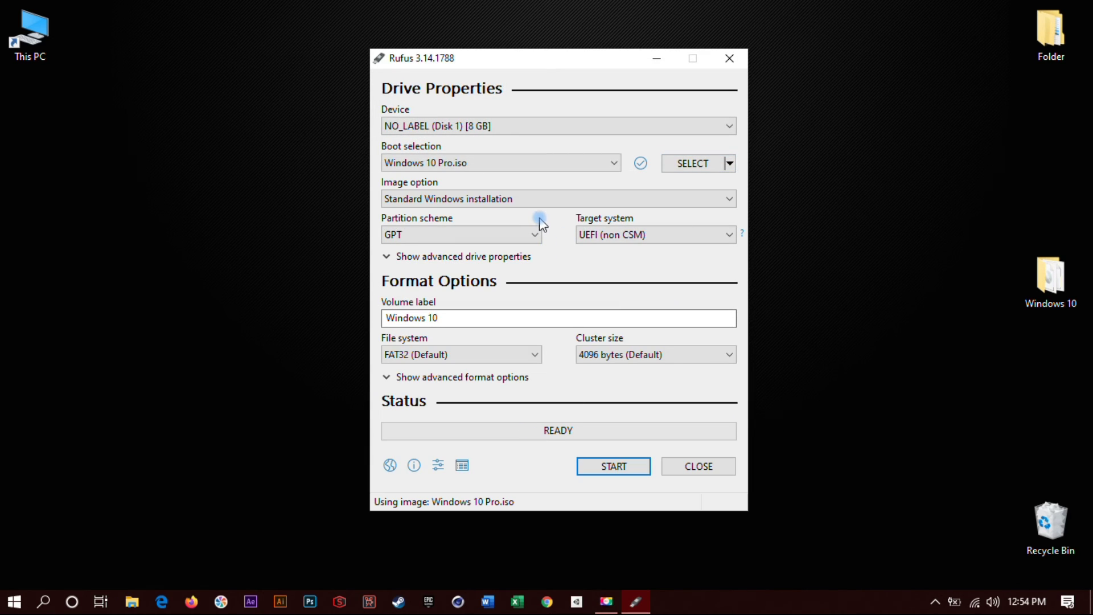
# - Keep Standard Windows installation and the GPT partition scheme, and start writing the USB drive, accepting that all its data is erased
pyautogui.click(516, 202)
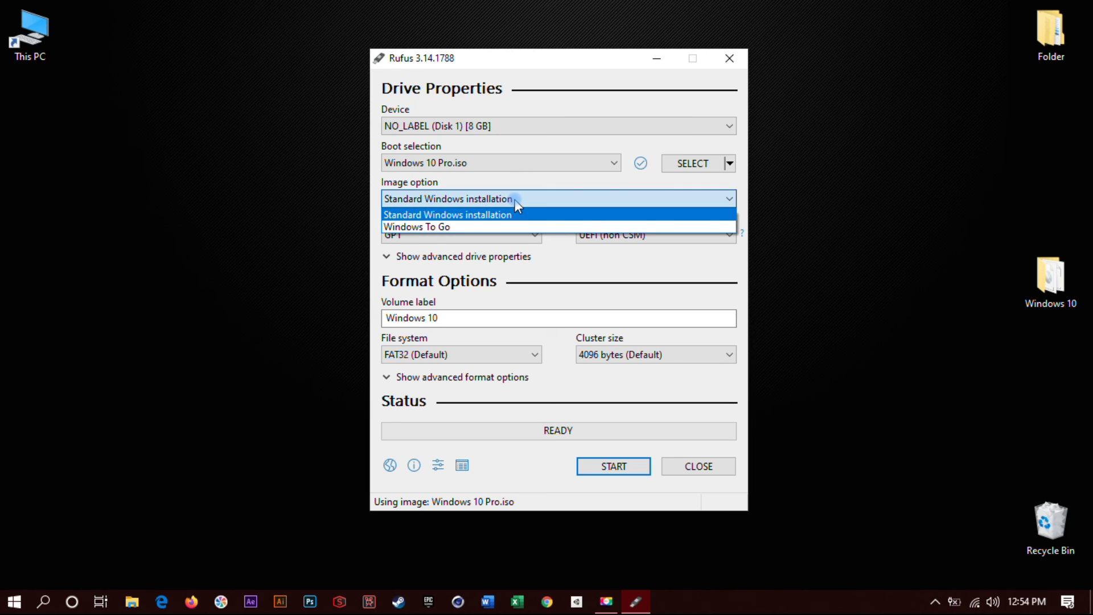
pyautogui.click(516, 201)
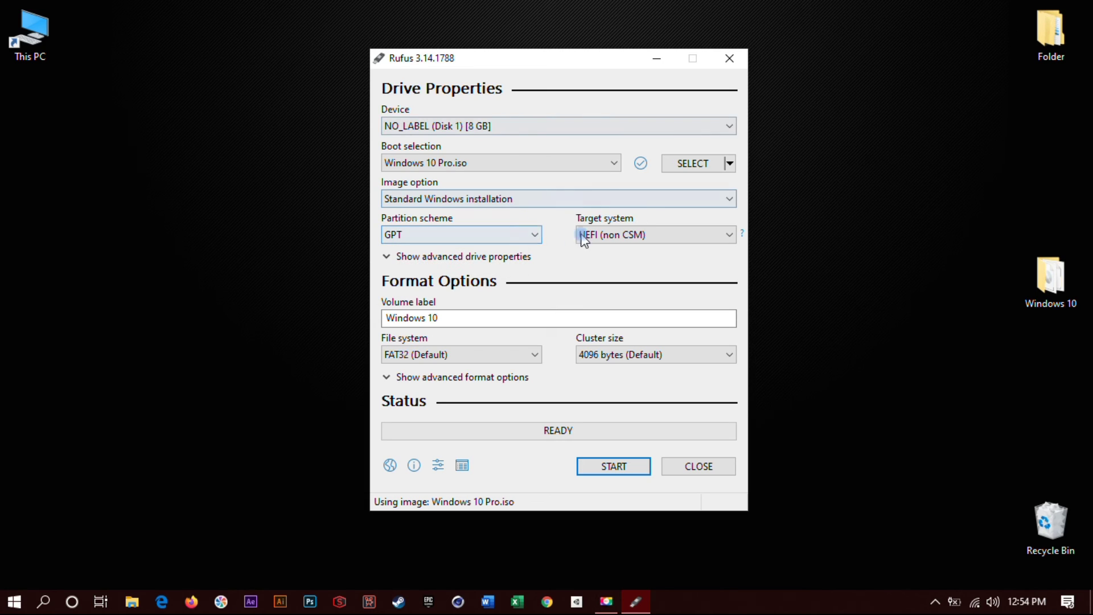
pyautogui.click(519, 235)
pyautogui.click(576, 266)
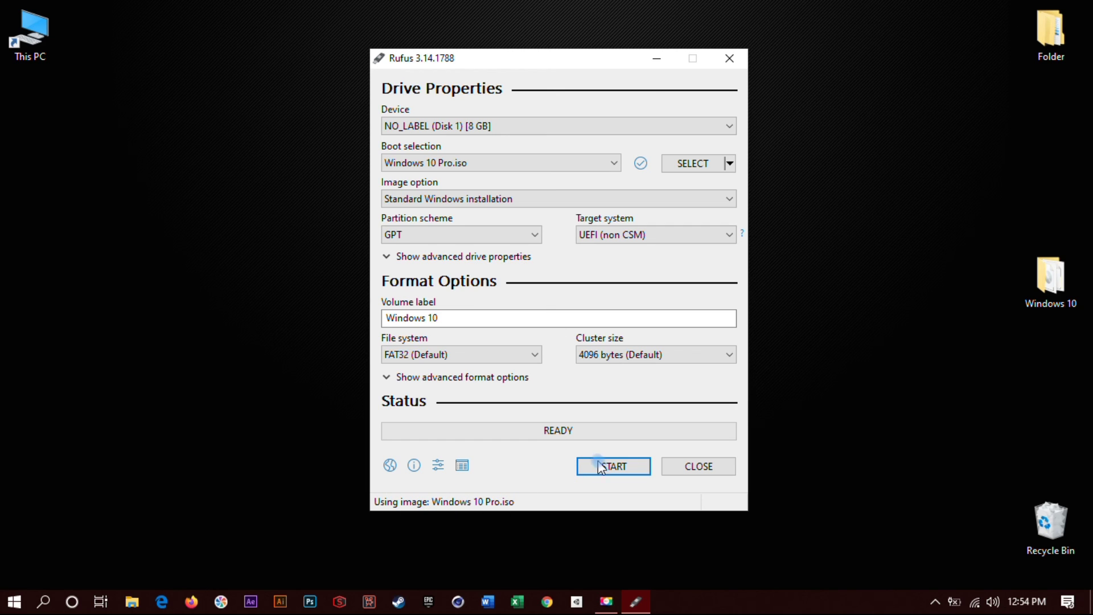
pyautogui.click(619, 468)
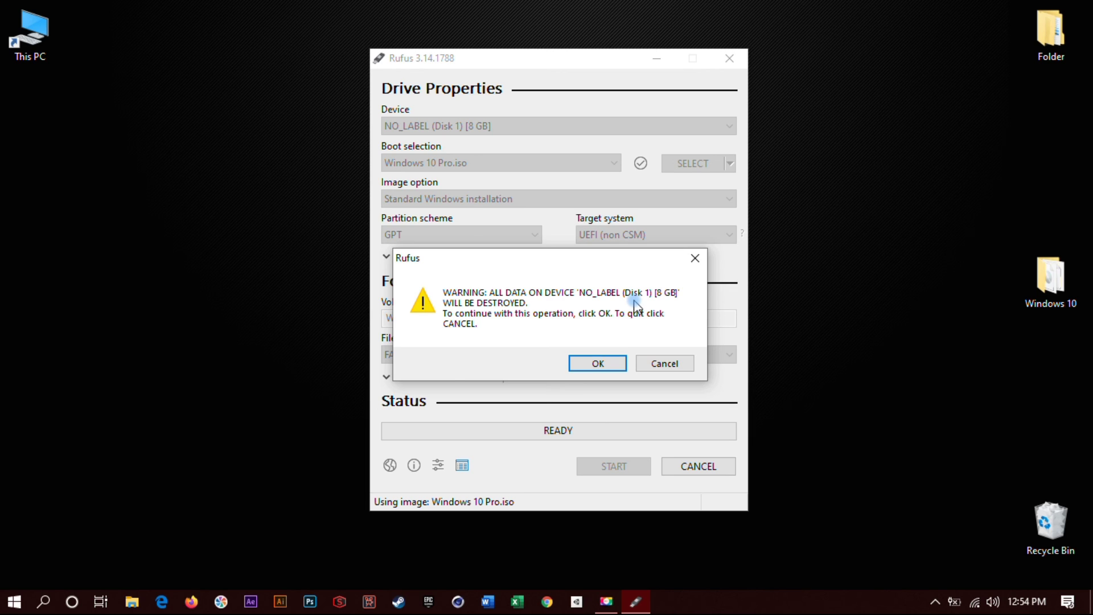
pyautogui.click(590, 366)
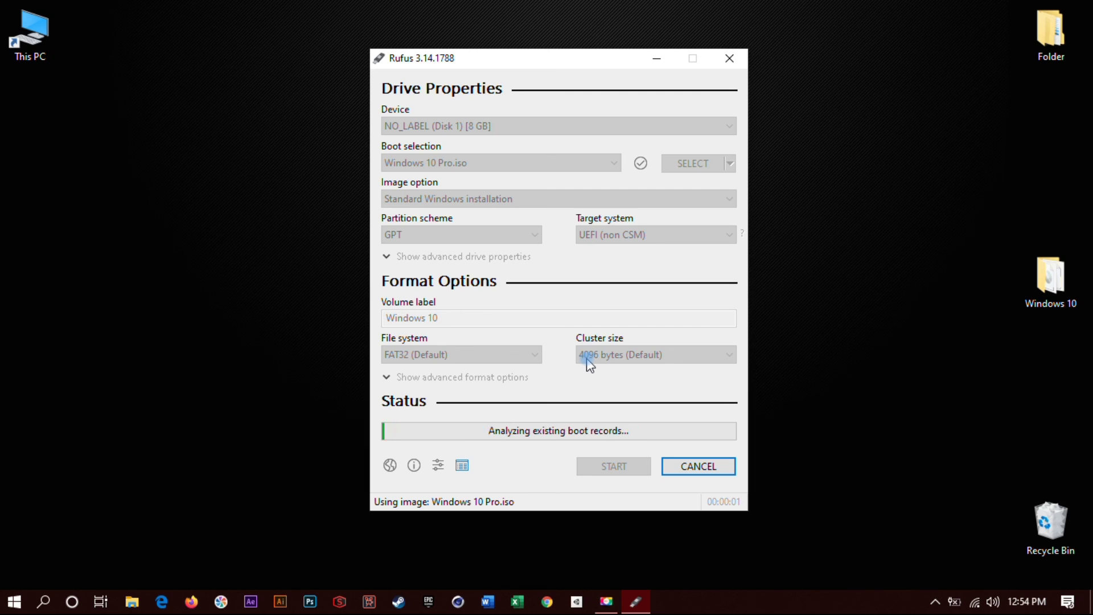